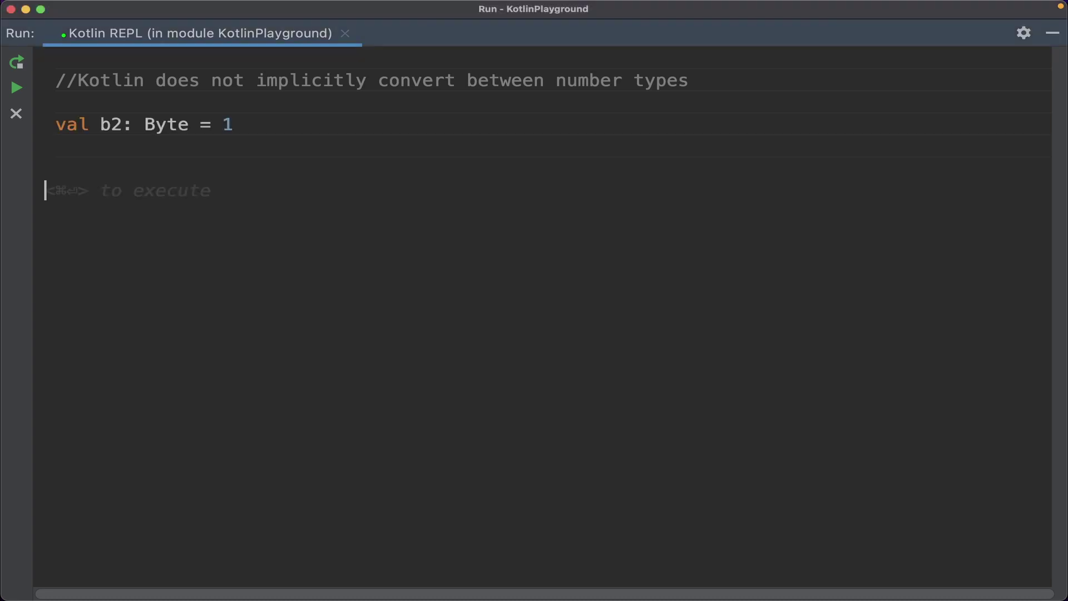
text(val i1: Int)
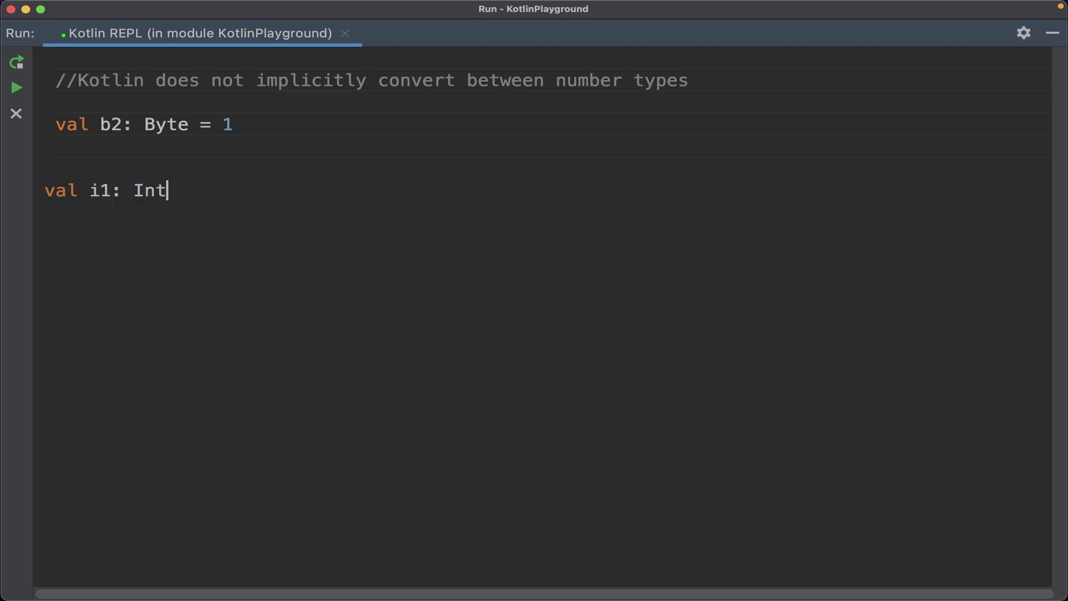
text( =)
text(b2)
Step: Run `val i1: Int =b2` in the REPL, getting an inferred-Byte-but-Int-expected mismatch
key(super+Return)
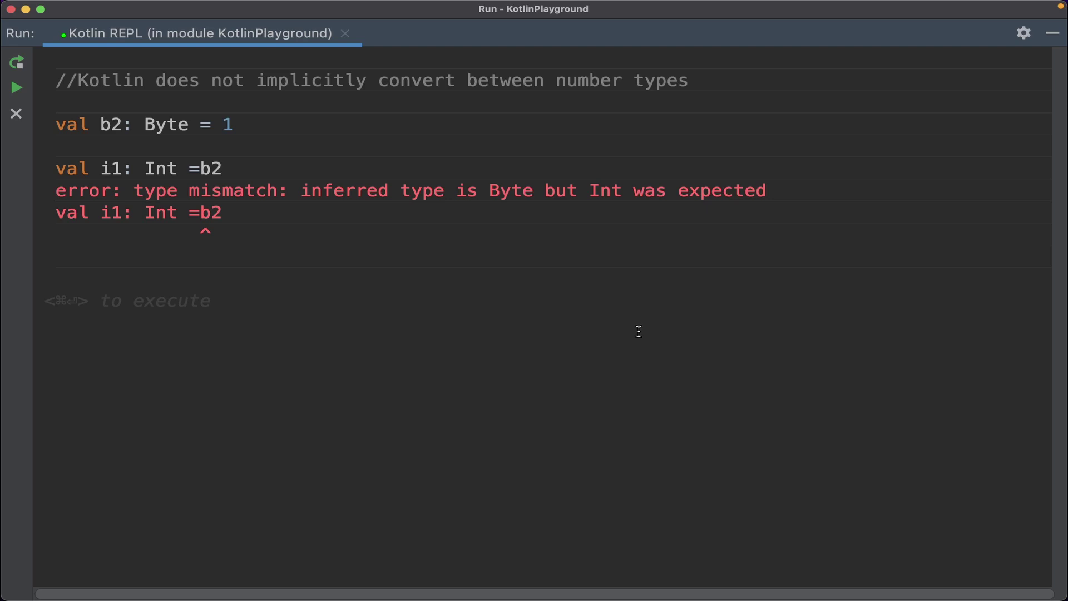
text(val i1: Int = )
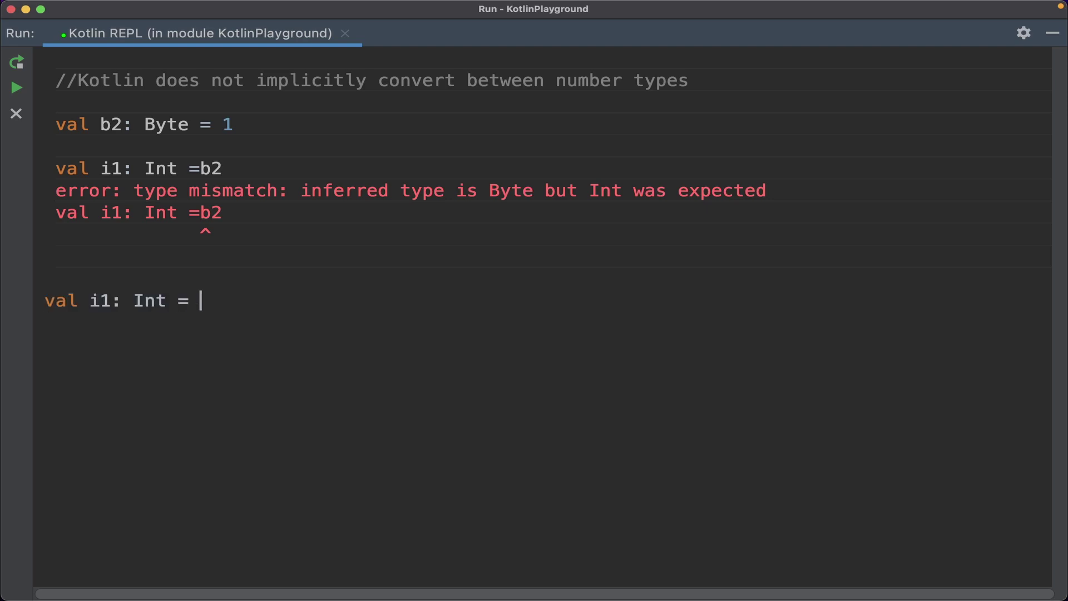
text(b2.t)
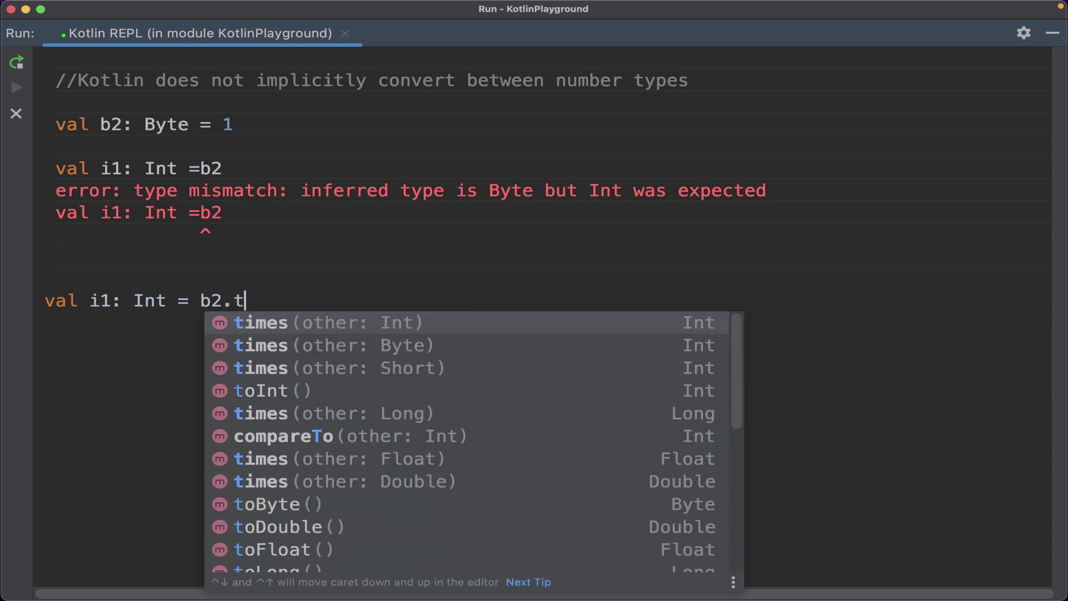
text(o)
Step: Complete to `val i1: Int = b2.toInt()`, run it, then run `println(i1)` printing 1
key(Down)
key(Down)
key(Down)
key(Down)
key(Down)
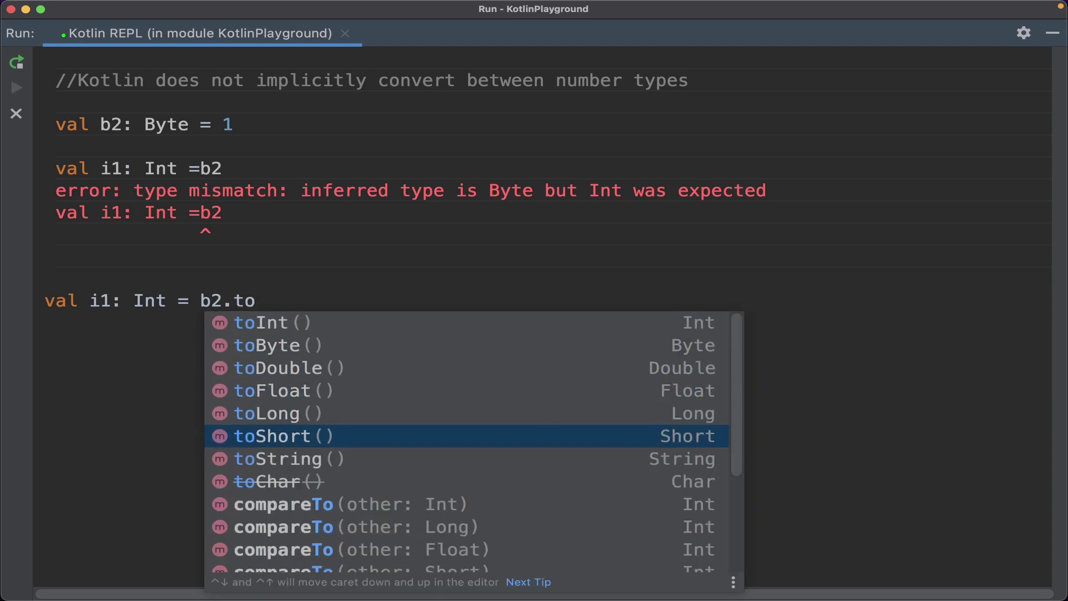
key(Down)
key(Down)
key(Up)
key(Up)
key(Up)
key(Up)
key(Up)
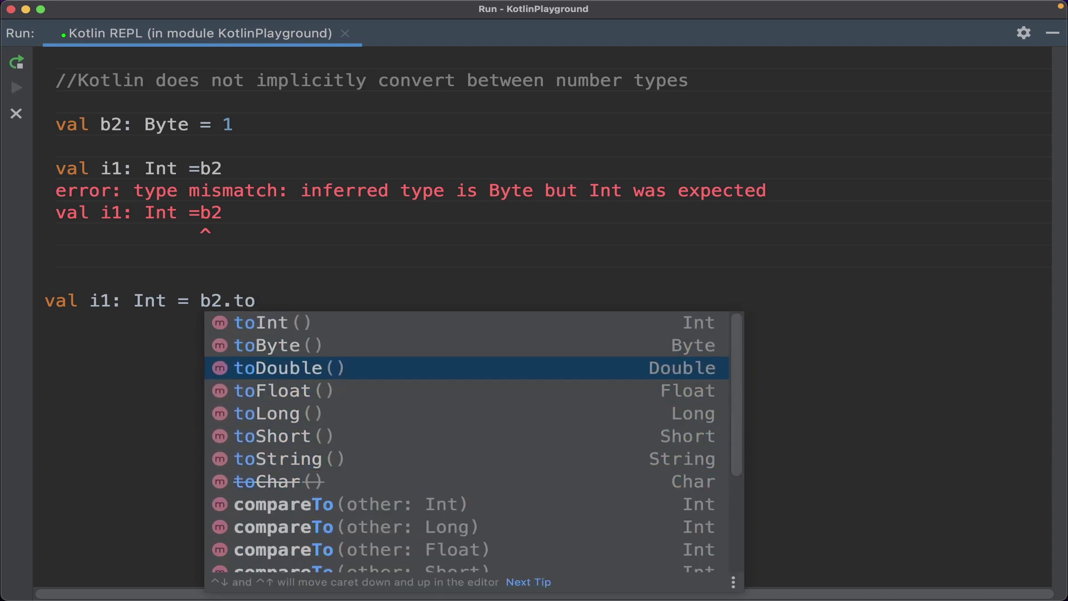
key(Up)
key(Up)
key(Return)
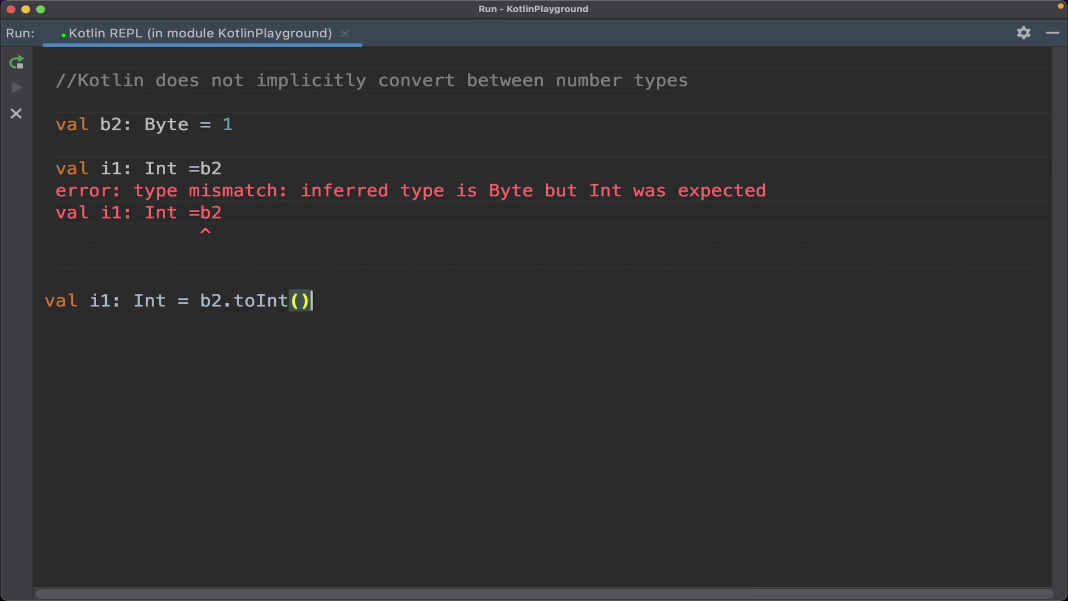
key(super+Return)
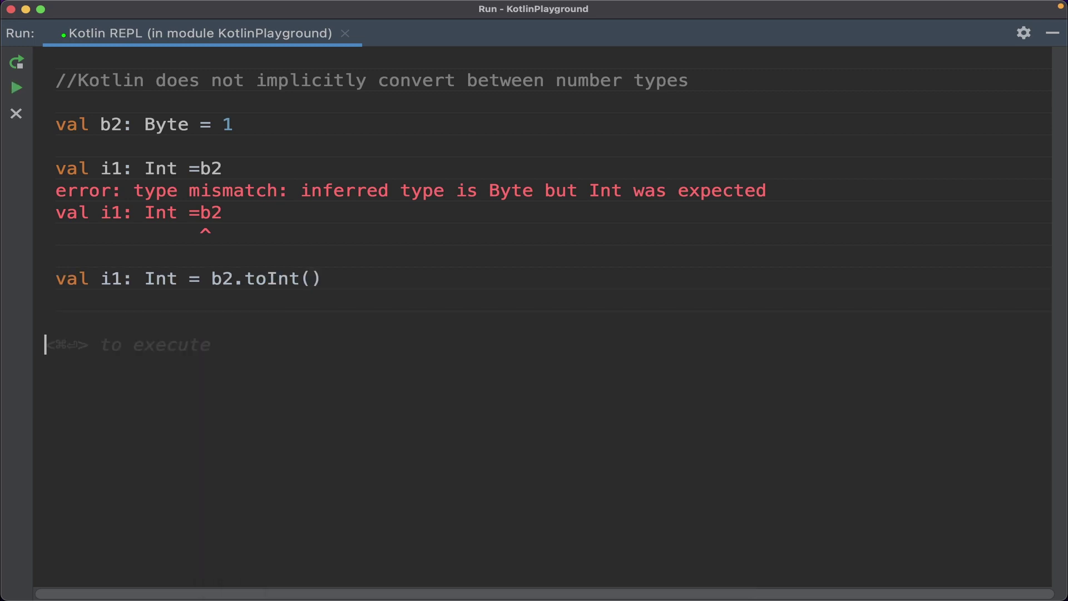
text(print)
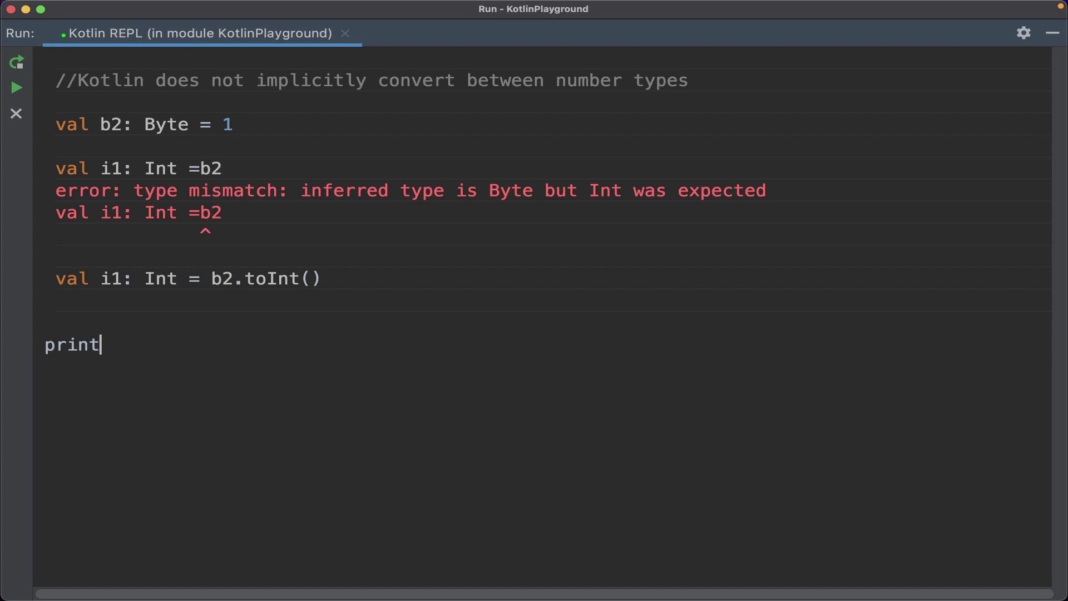
text(ln(i1))
key(super+Return)
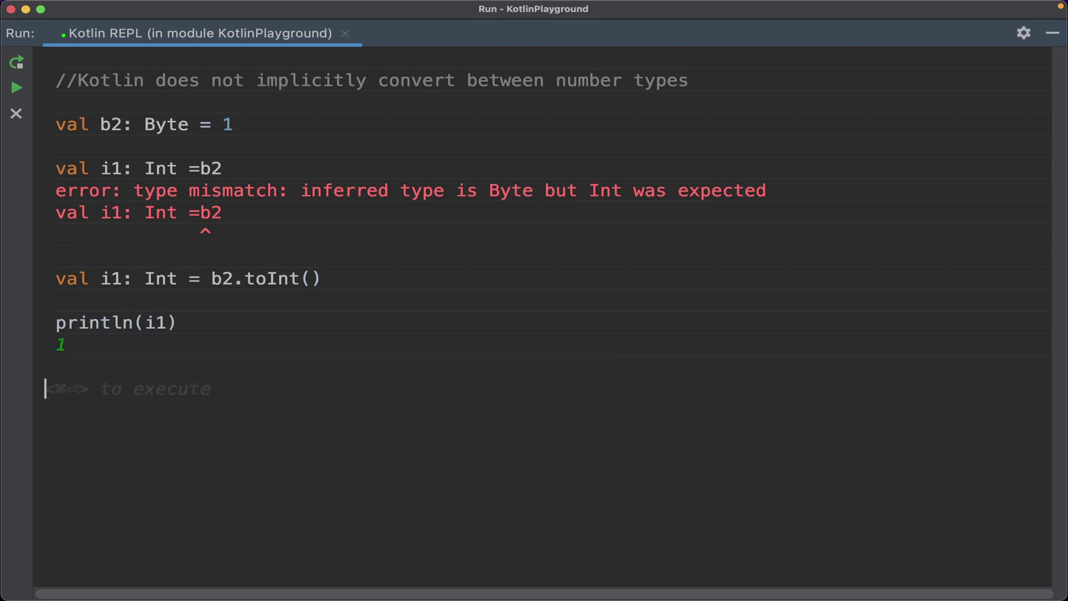
drag(234, 125, 85, 124)
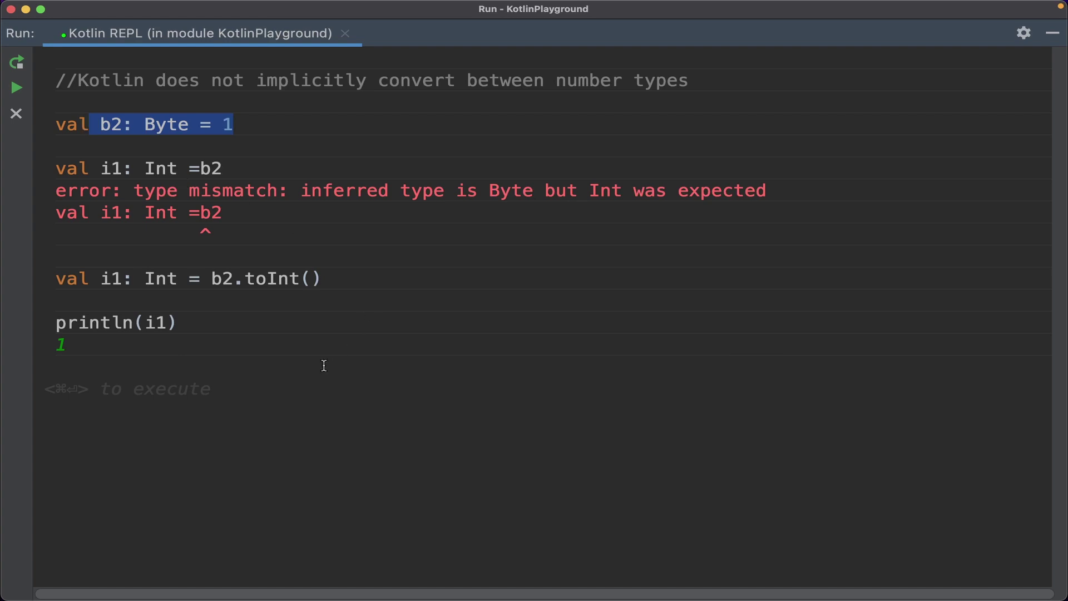
click(322, 384)
text(val i1: Int =b2)
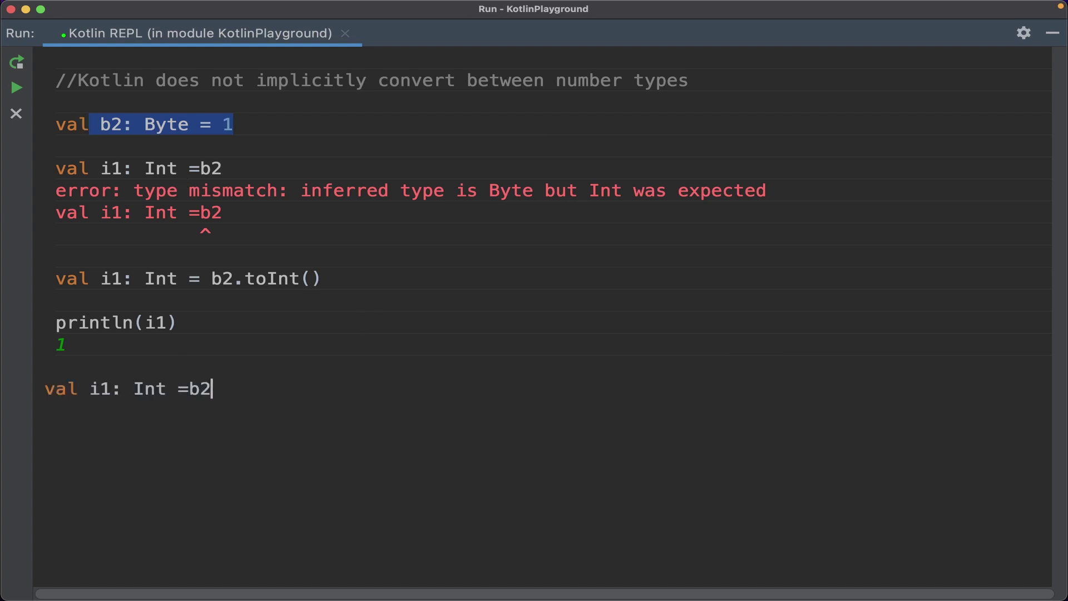
text(.to)
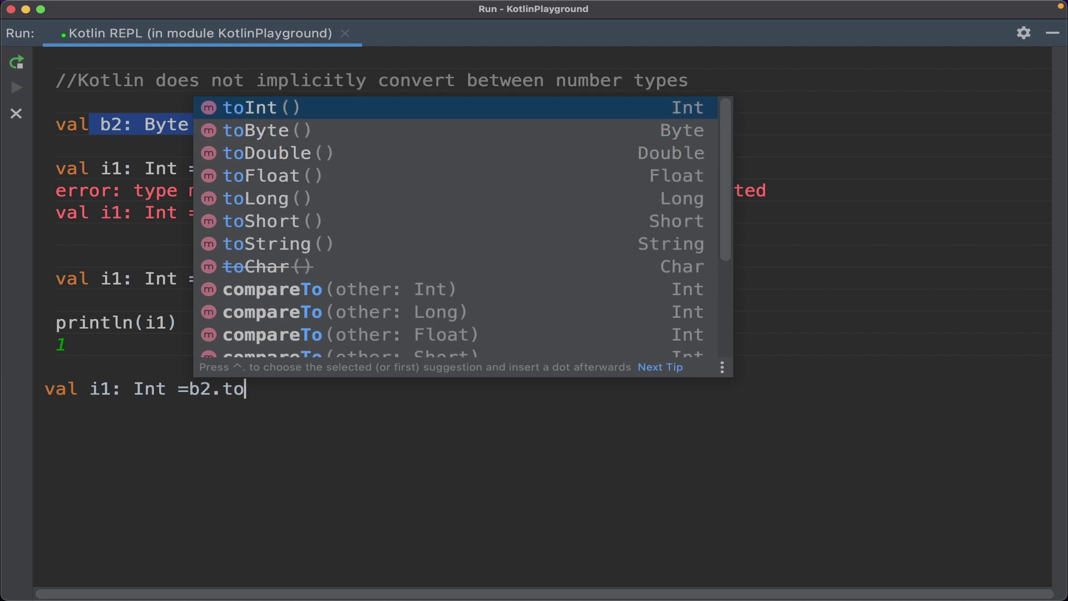
key(Down)
key(Down)
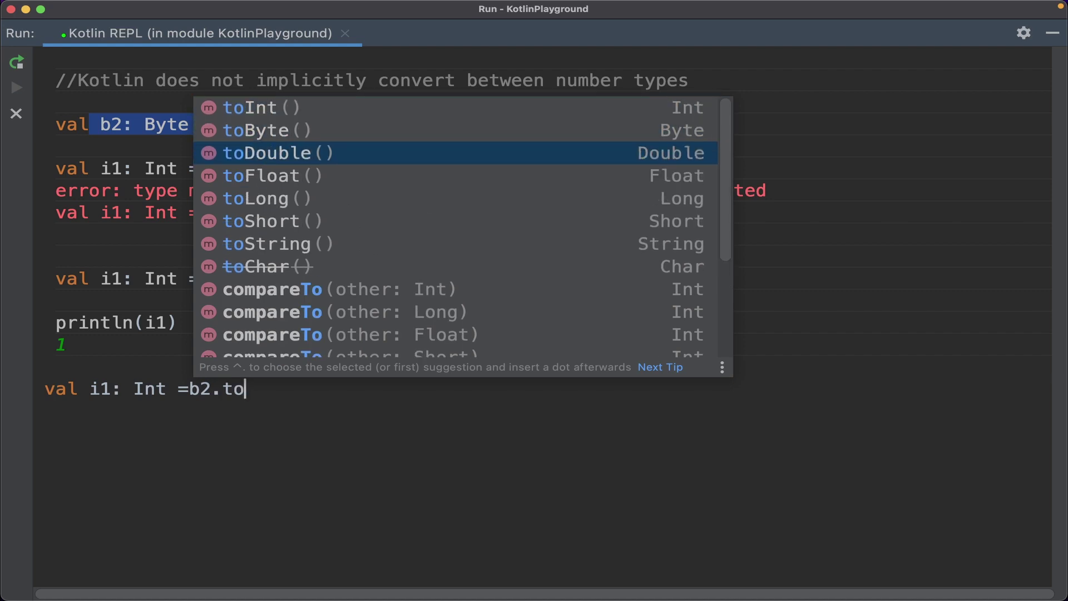
key(Down)
key(Down)
key(Down)
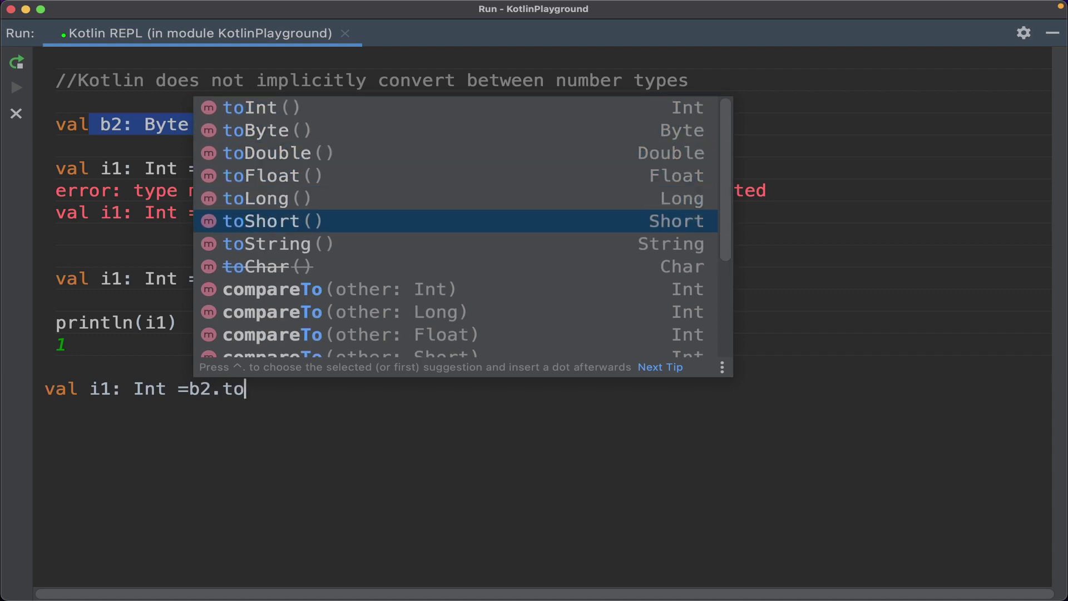
key(Down)
key(Up)
key(Up)
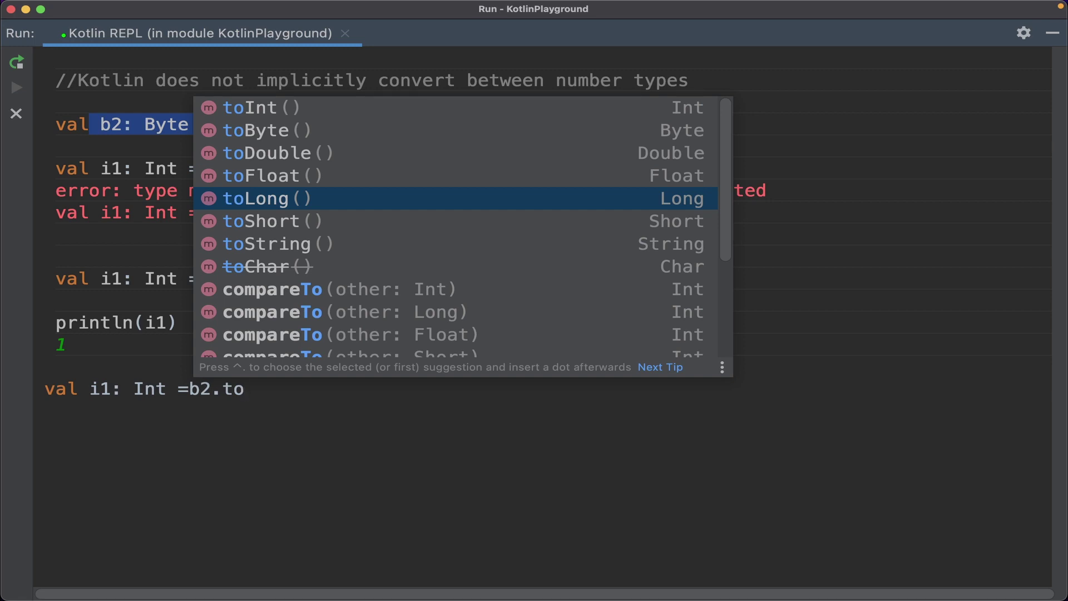
key(Escape)
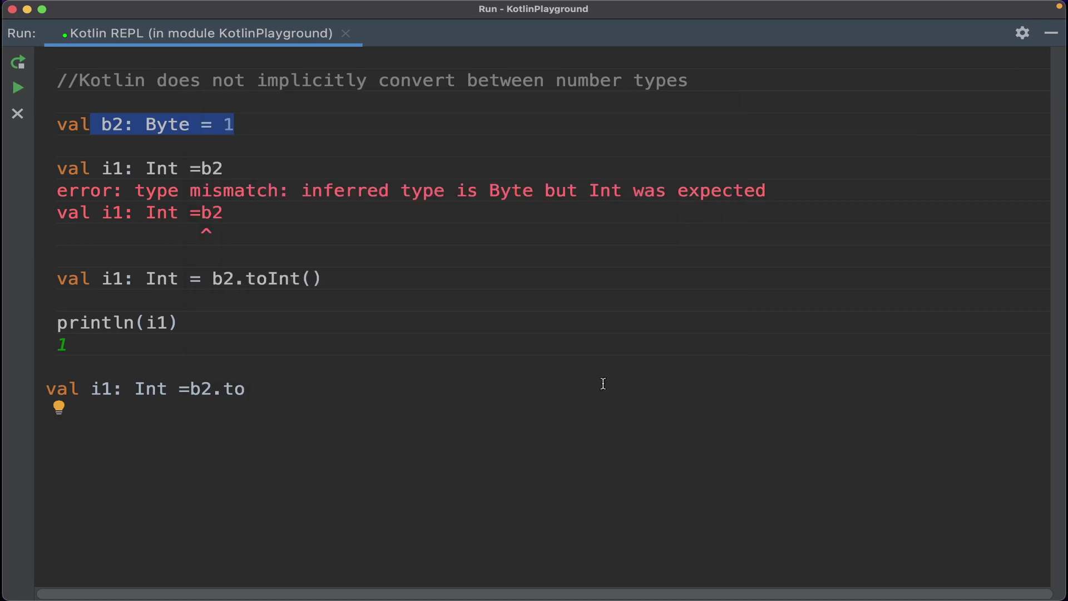
key(BackSpace)
key(BackSpace)
key(BackSpace)
key(BackSpace)
key(BackSpace)
key(BackSpace)
key(BackSpace)
key(BackSpace)
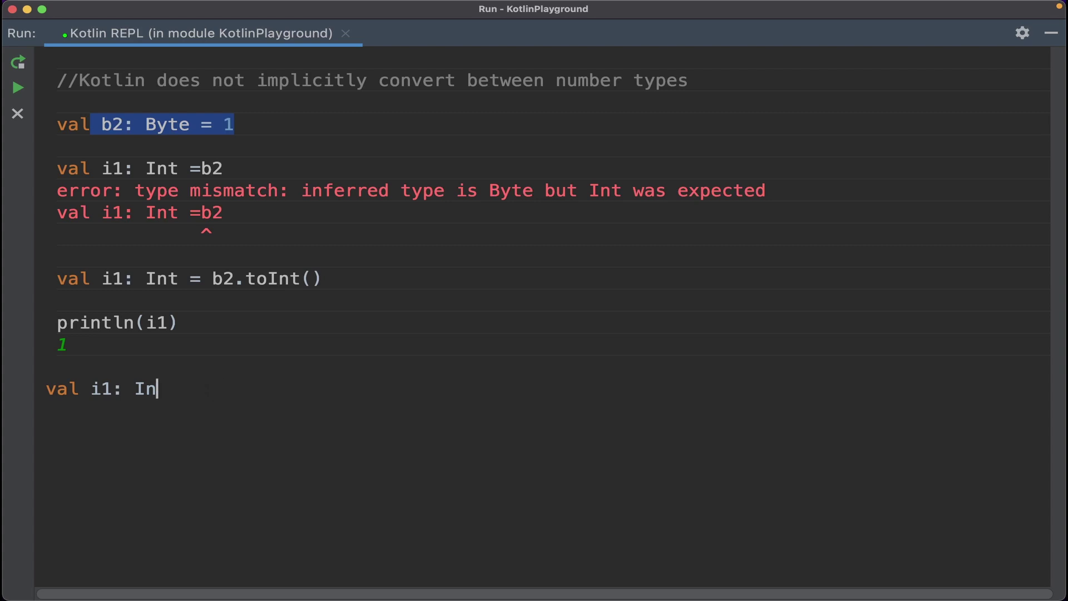
key(BackSpace)
key(BackSpace)
key(BackSpace)
text(s1: String =)
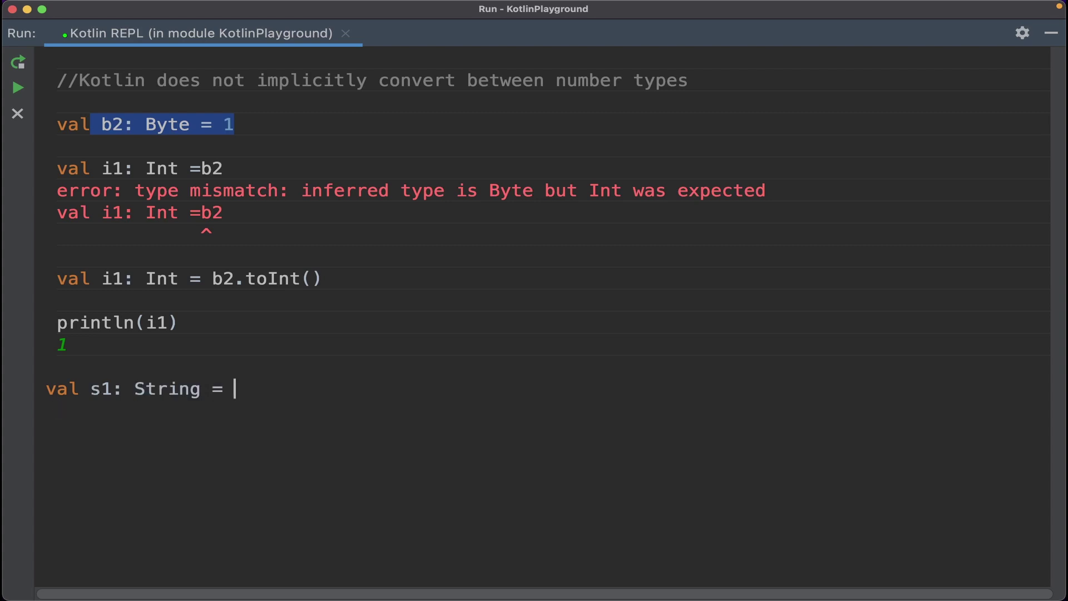
text( b2)
Step: Run `val s1: String = b2` to show the type mismatch, and recall that line for editing
key(ctrl+Return)
key(Up)
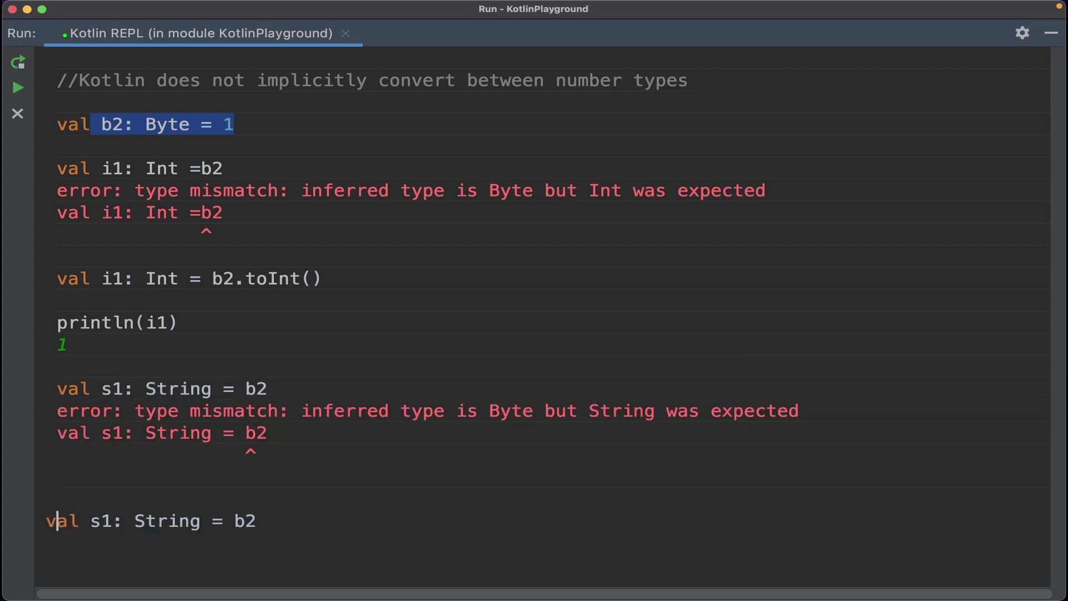
key(Home)
key(Right)
key(Right)
key(Right)
key(ctrl+Right)
key(ctrl+Right)
key(ctrl+Right)
key(End)
text(.)
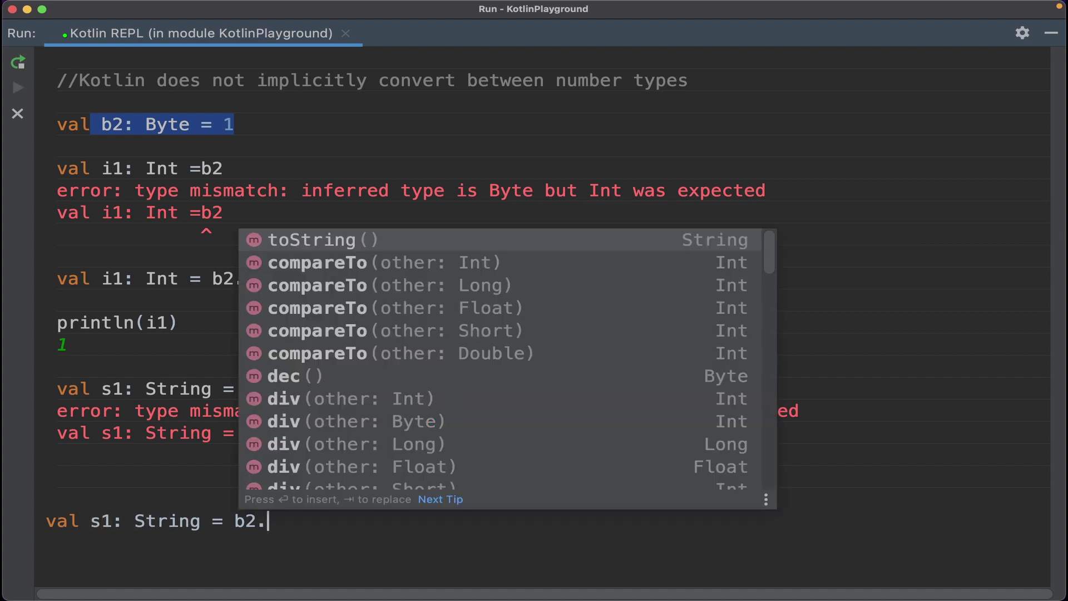
Step: Complete to `b2.toString()`, run the s1 assignment, and print s1, which outputs 1
key(Return)
key(ctrl+Return)
text(printl)
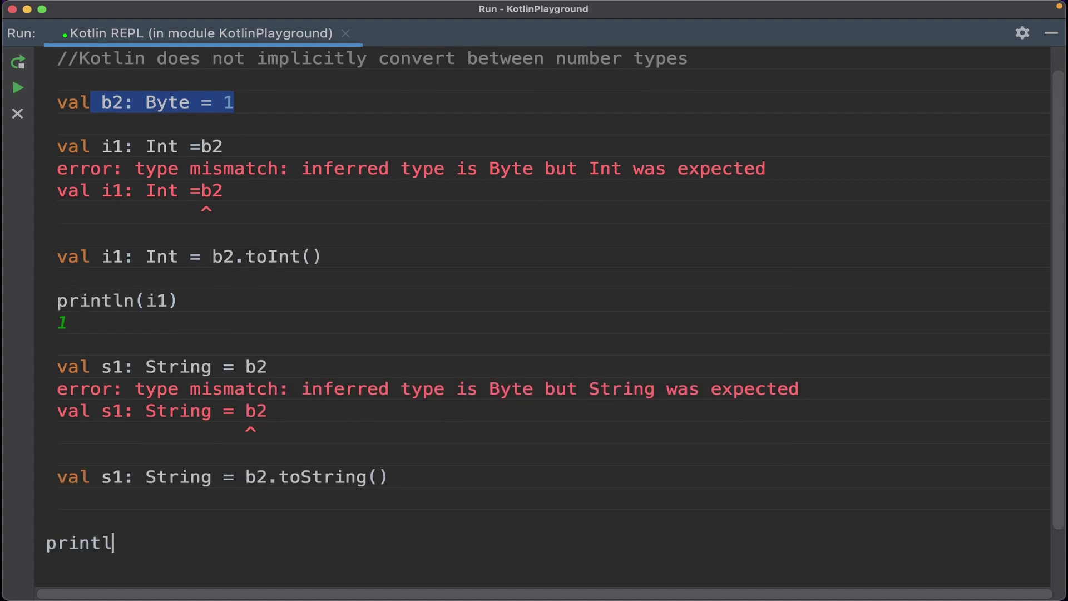
text(n(s1)
key(Right)
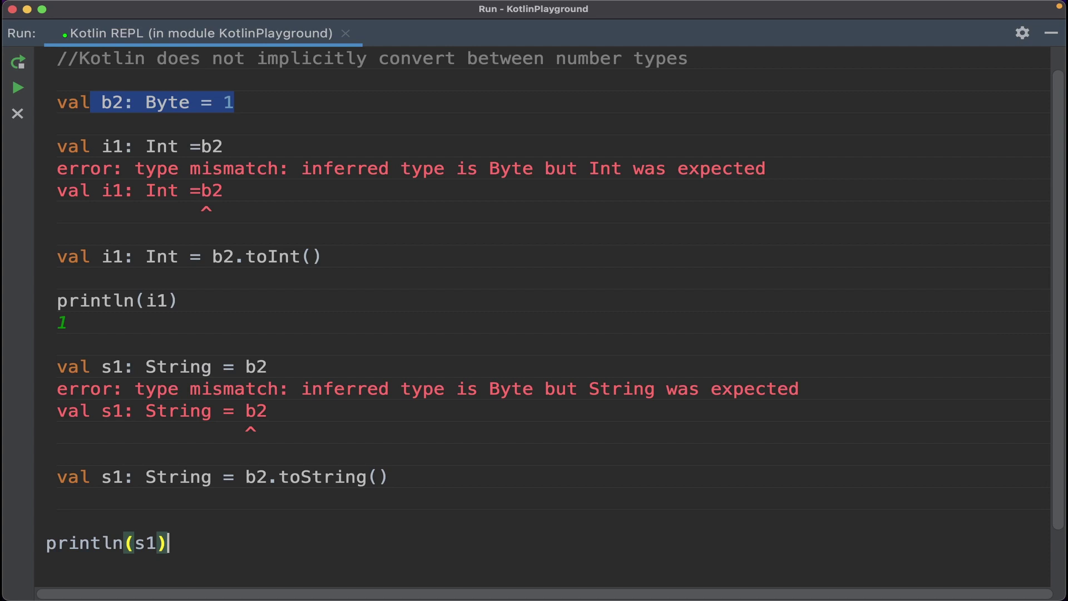
key(ctrl+Return)
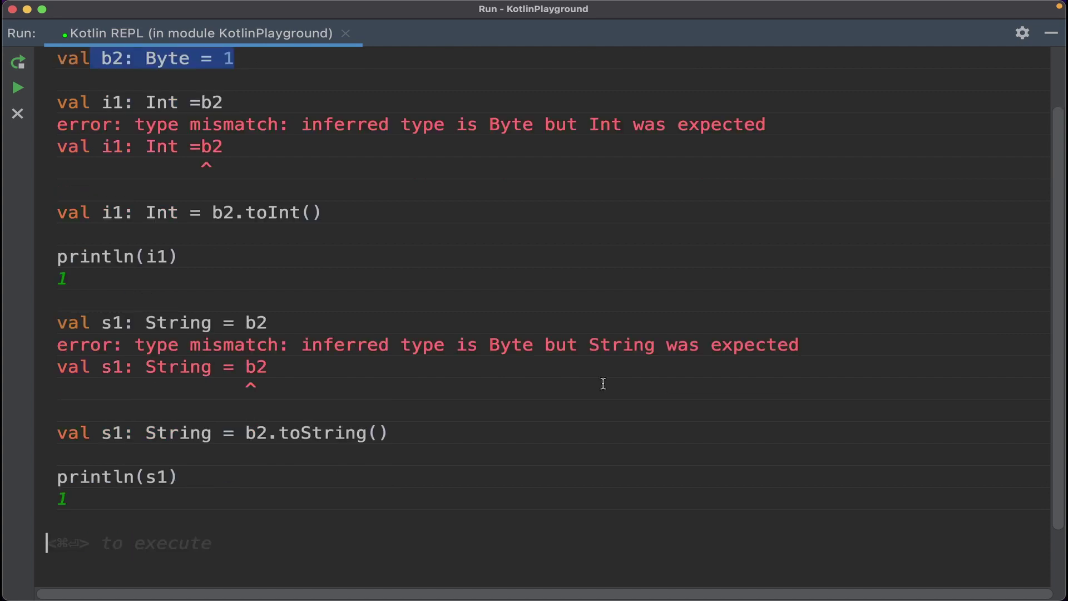
key(ctrl+Up)
text(val d1: Double = b2.toString()
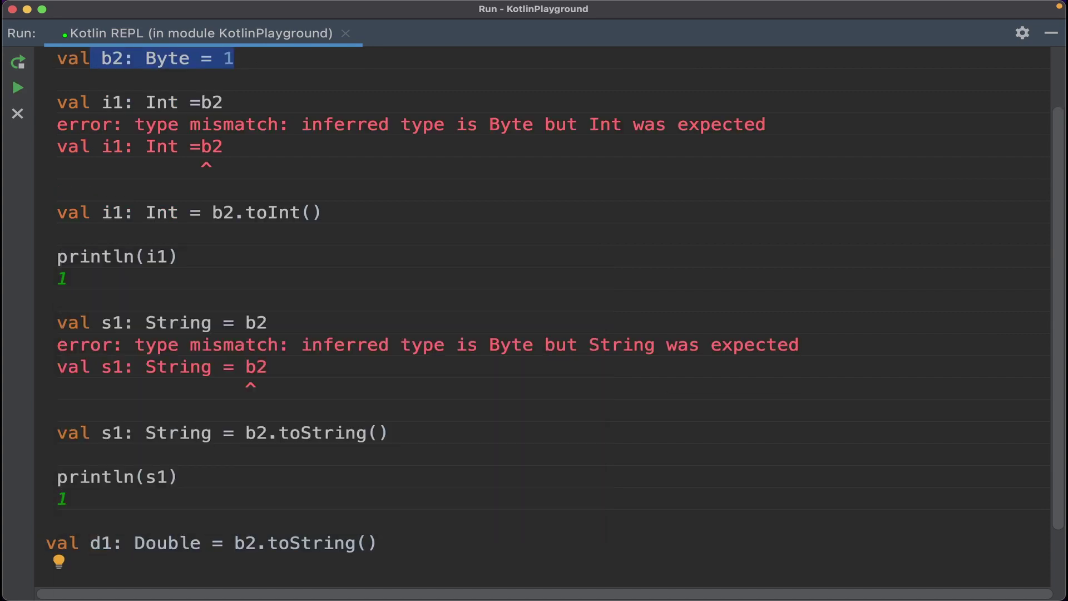
Step: Run `val d1: Double = b2.toString()` for a String-vs-Double mismatch, then recall it and select toString
key(ctrl+Return)
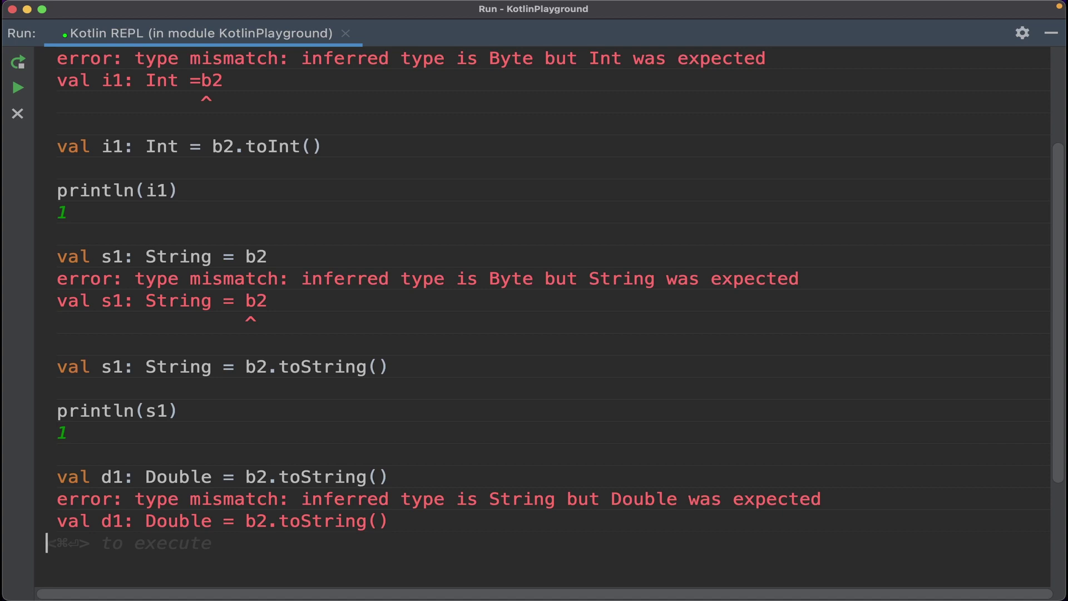
key(Up)
key(alt+Right)
key(alt+Right)
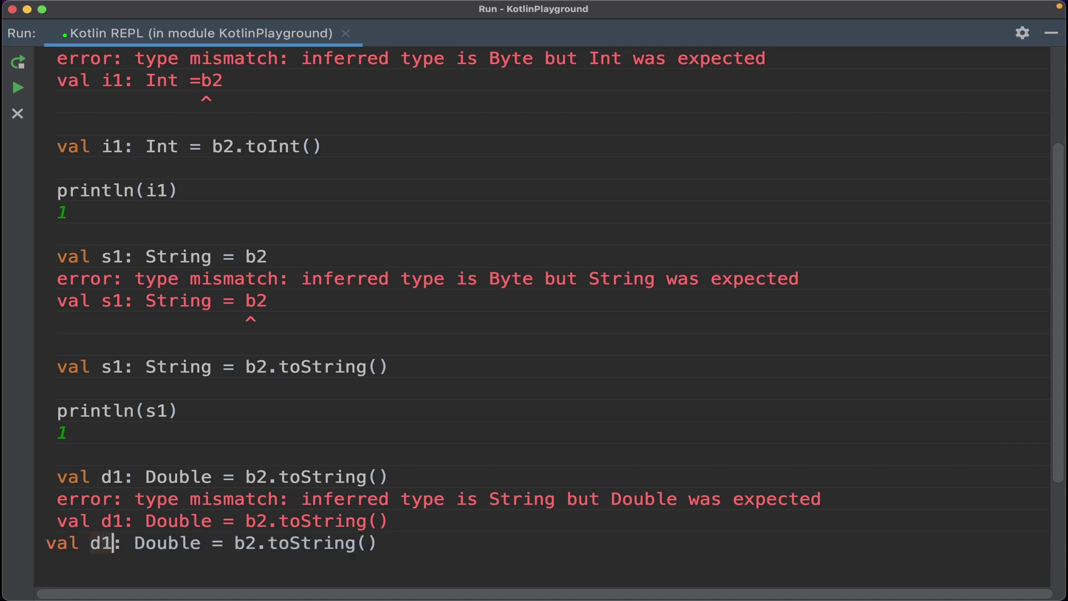
key(alt+Right)
key(alt+Right)
key(alt+Right)
key(alt+shift+Right)
text(toDouble)
Step: Run `val d1: Double = b2.toDouble()` successfully and recall the earlier println statement
key(super+Return)
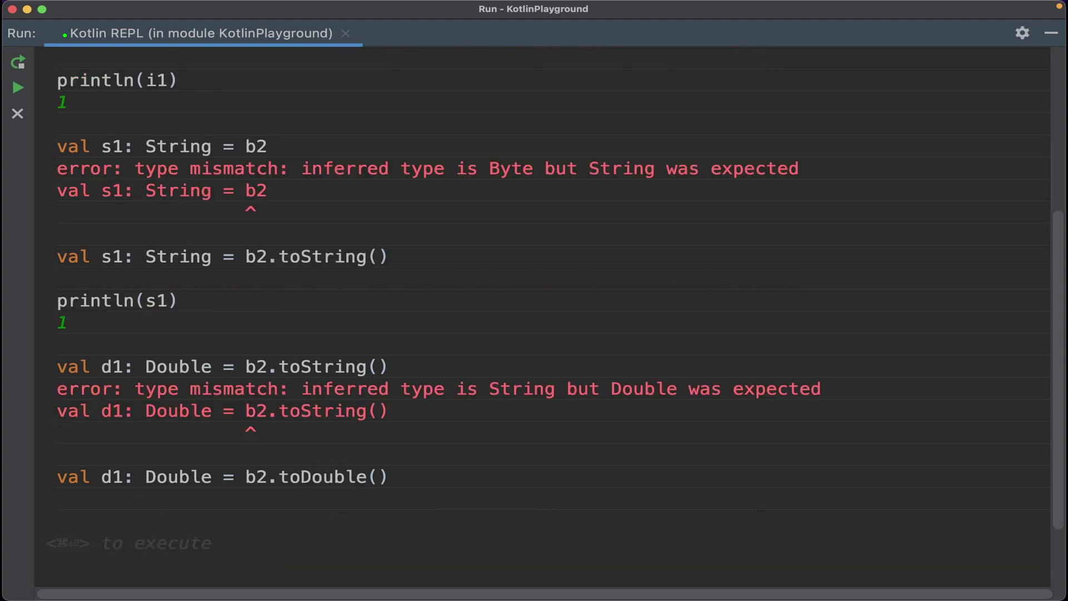
key(Up)
key(Up)
key(Home)
key(alt+Right)
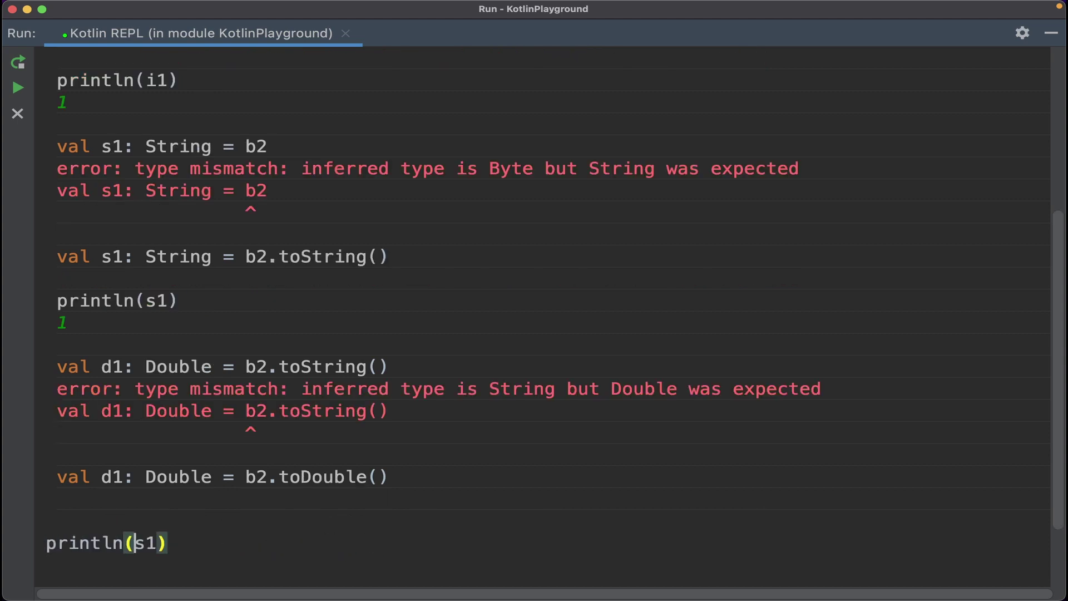